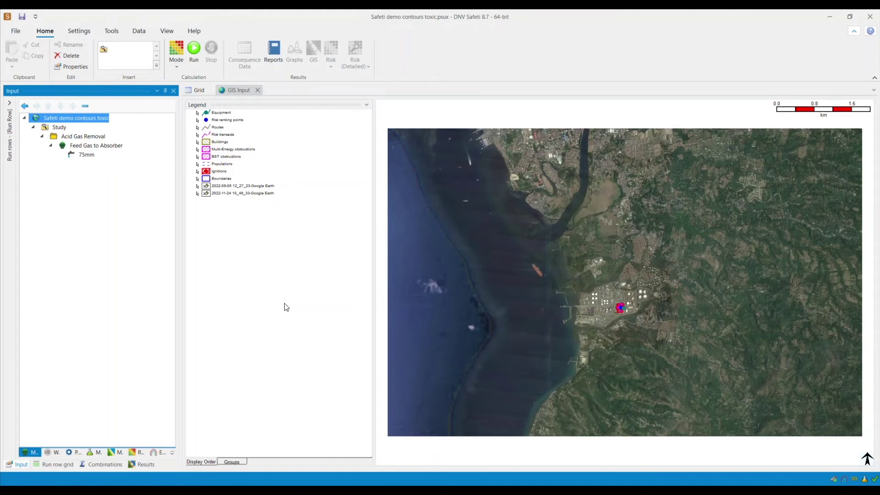
Step: Keep the Feed Gas to Absorber vessel's type of risk effects set to Toxic only
{"action": "left_click", "coordinate": [160, 452]}
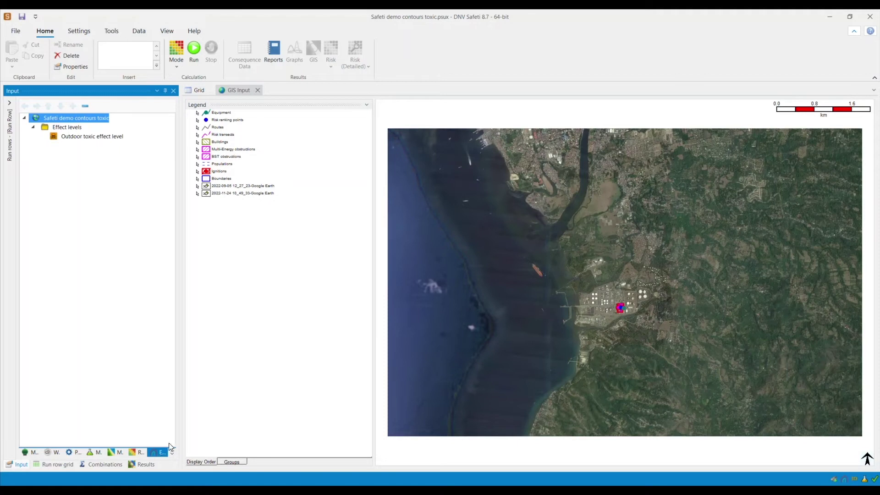
{"action": "left_click", "coordinate": [33, 451]}
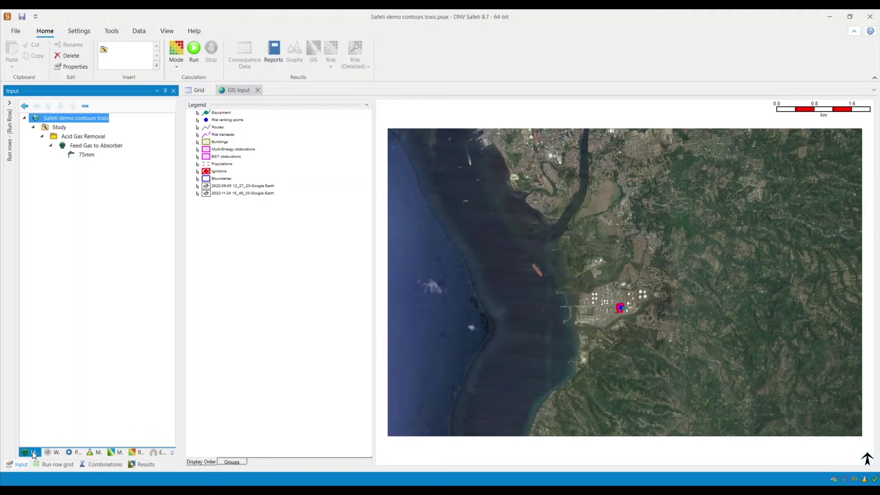
{"action": "double_click", "coordinate": [90, 147]}
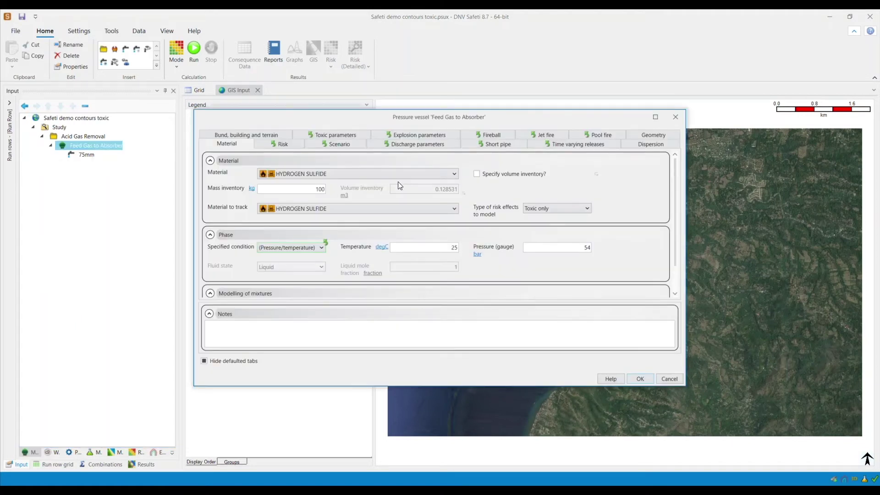
{"action": "left_click", "coordinate": [546, 209]}
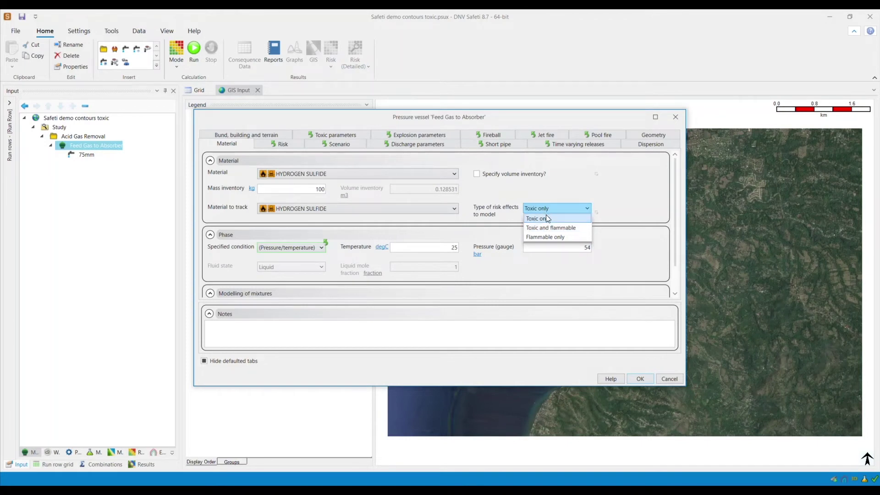
{"action": "left_click", "coordinate": [546, 217]}
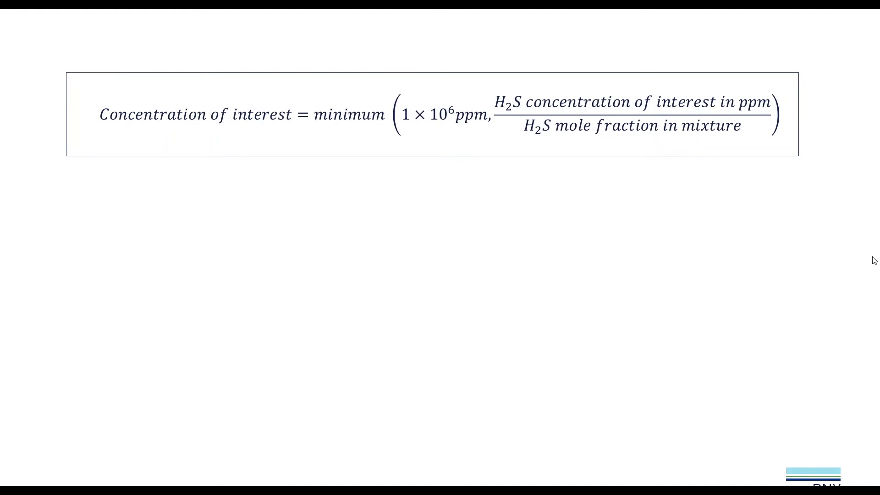
Step: Walk through the H2S example: 300 ppm divided by 0.5 mole fraction gives 600 ppm
{"action": "left_click", "coordinate": [360, 234]}
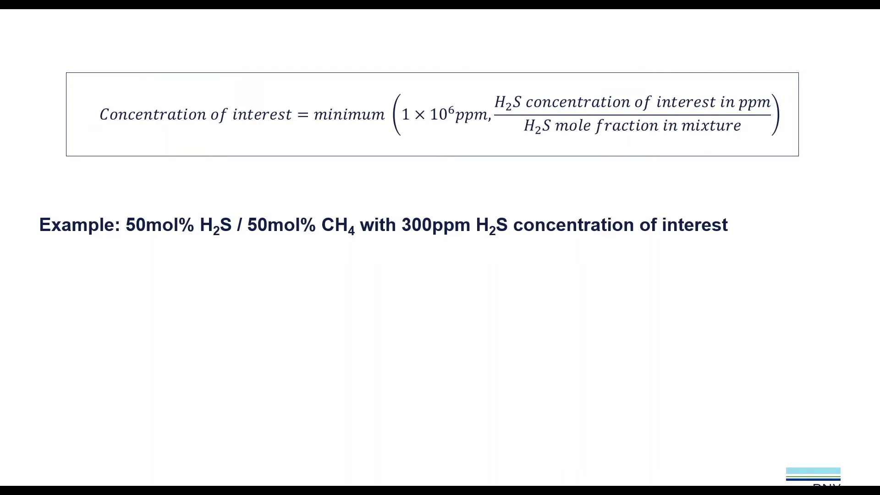
{"action": "key", "text": "Right"}
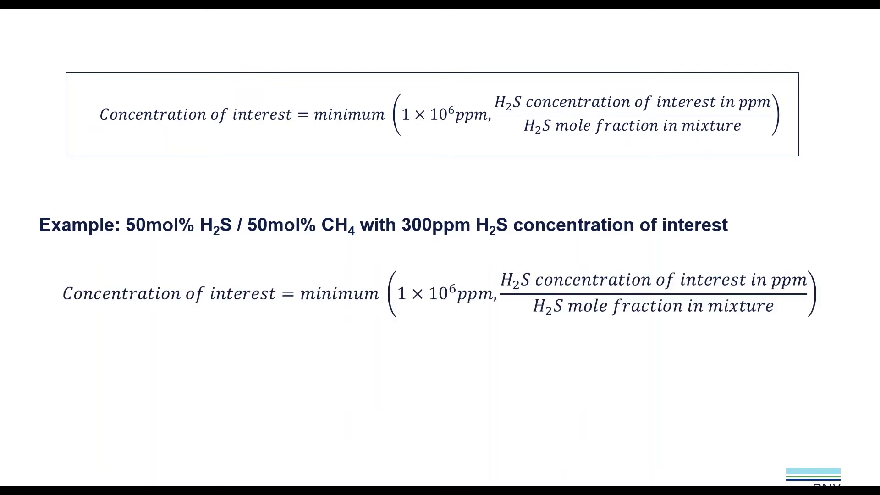
{"action": "key", "text": "Right"}
{"action": "key", "text": "Right"}
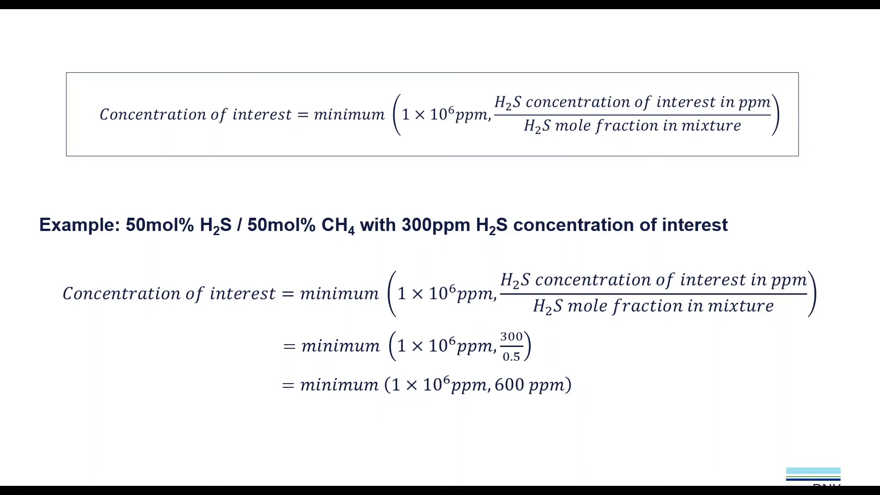
{"action": "key", "text": "Right"}
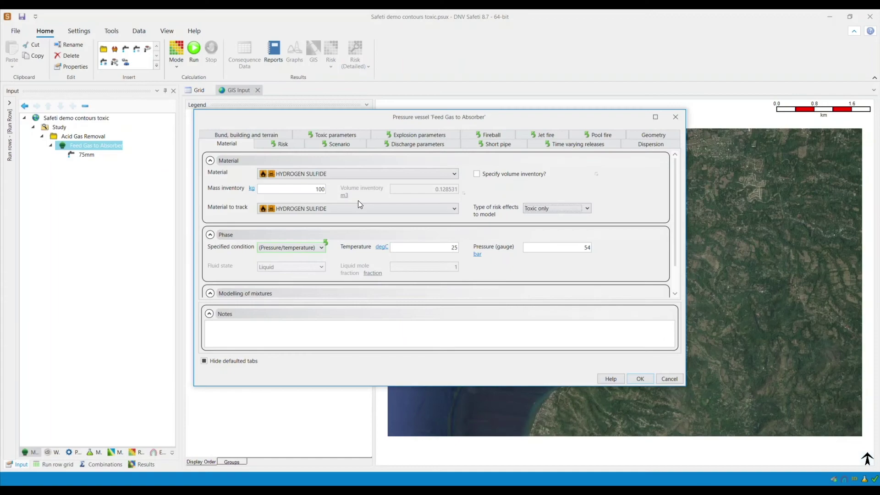
Step: Keep the vessel's dispersion averaging time as Toxic and close its properties with OK
{"action": "left_click", "coordinate": [642, 146]}
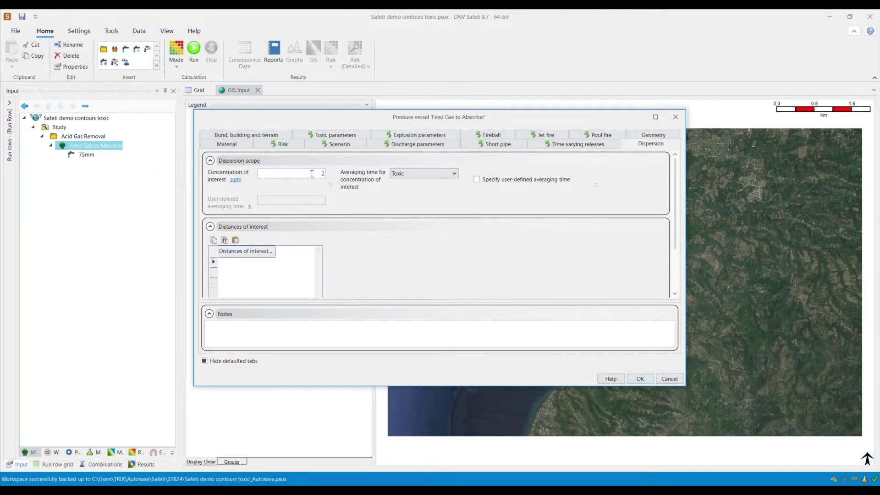
{"action": "left_click", "coordinate": [227, 144]}
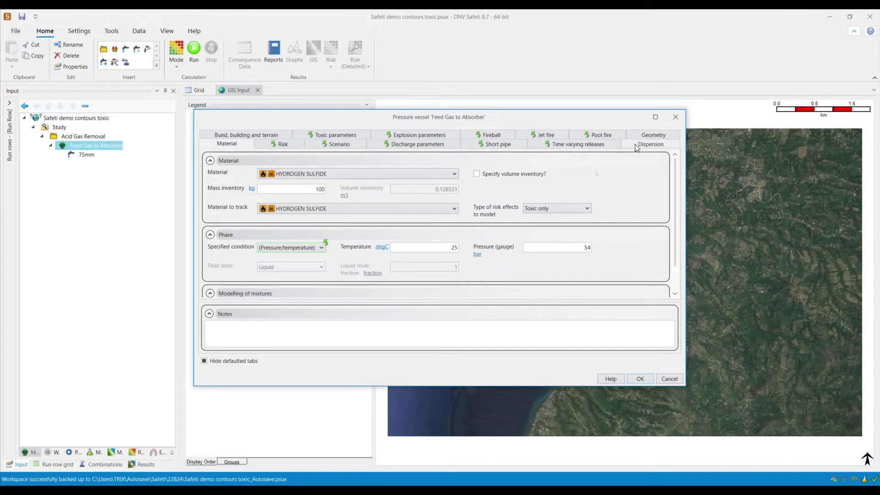
{"action": "left_click", "coordinate": [650, 144]}
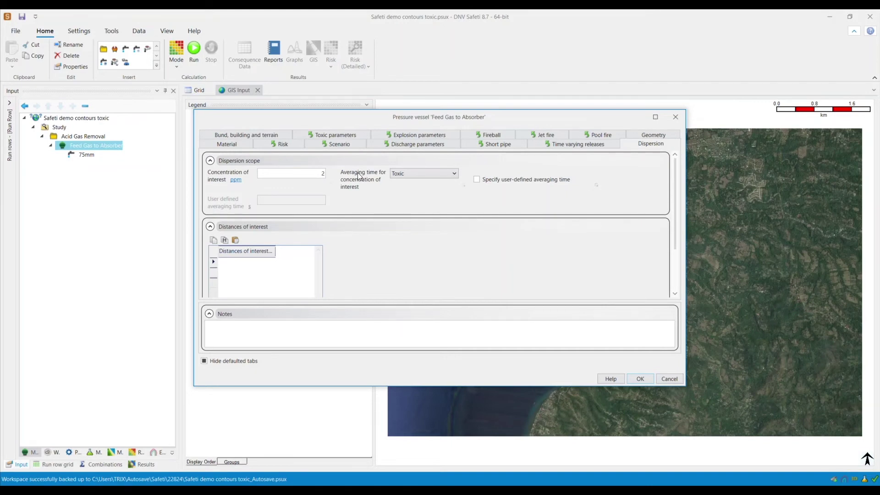
{"action": "left_click", "coordinate": [421, 175]}
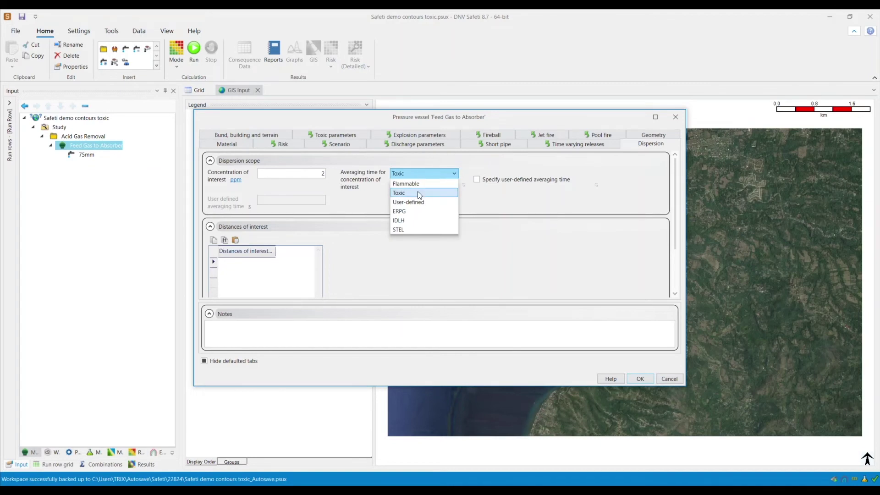
{"action": "left_click", "coordinate": [420, 193]}
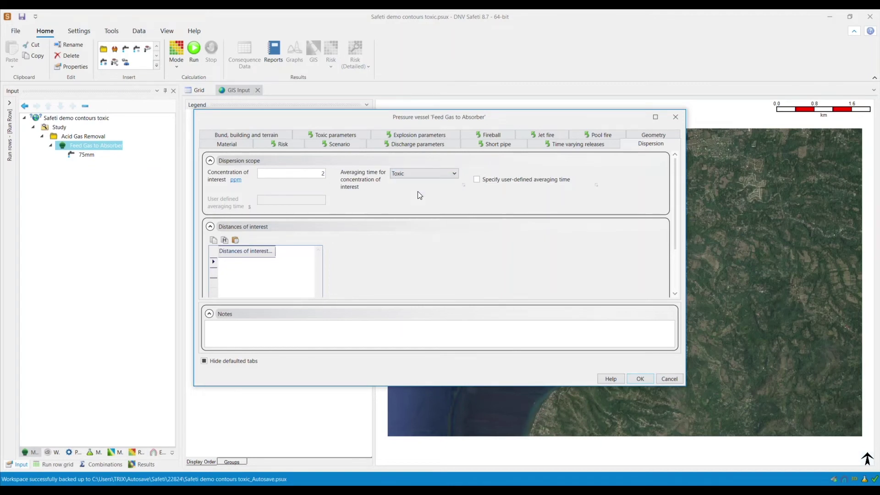
{"action": "left_click", "coordinate": [641, 378]}
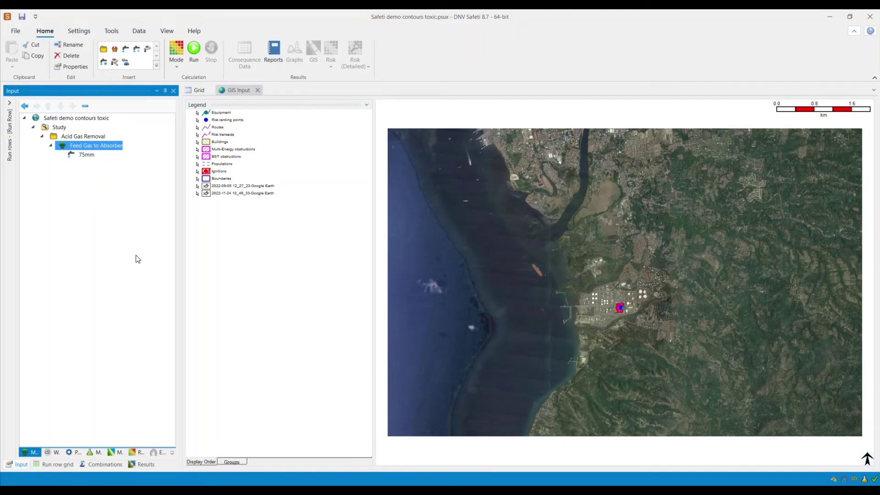
Step: Set the far-field Criterion for halting in Dispersion parameters to Concn. and risk based
{"action": "left_click", "coordinate": [76, 454]}
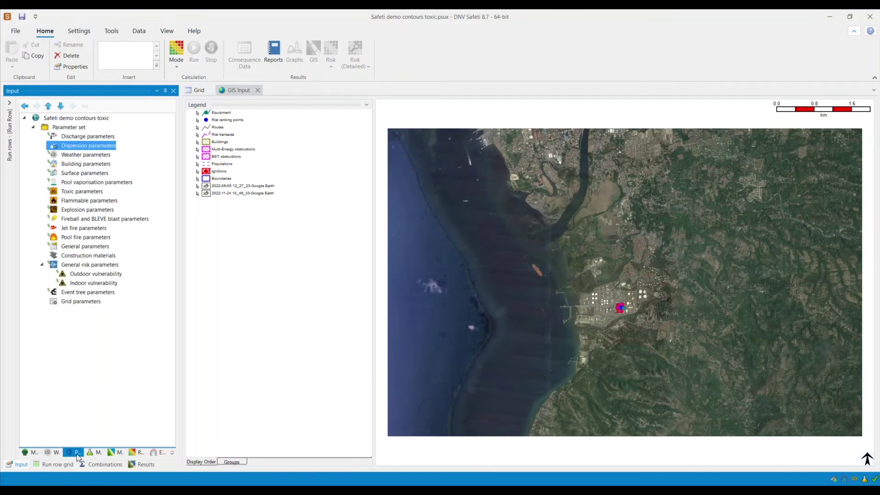
{"action": "double_click", "coordinate": [86, 147]}
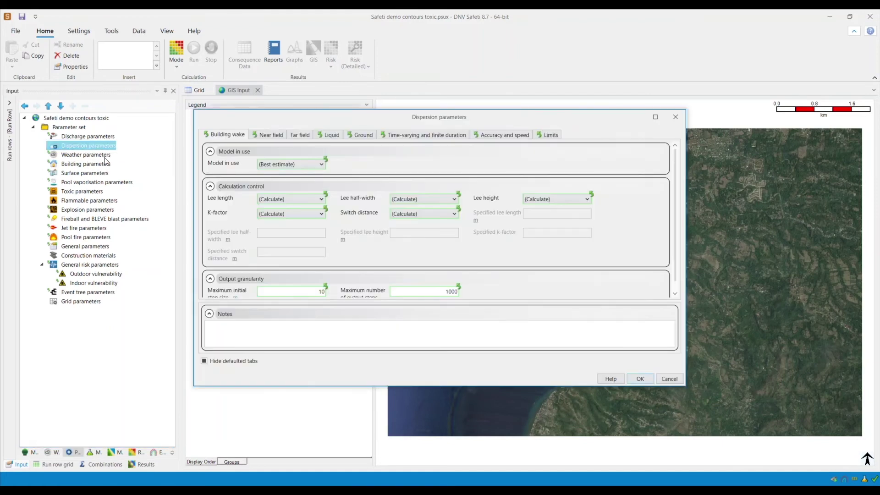
{"action": "left_click", "coordinate": [300, 137]}
{"action": "scroll", "coordinate": [393, 233], "scroll_direction": "down", "scroll_amount": 2}
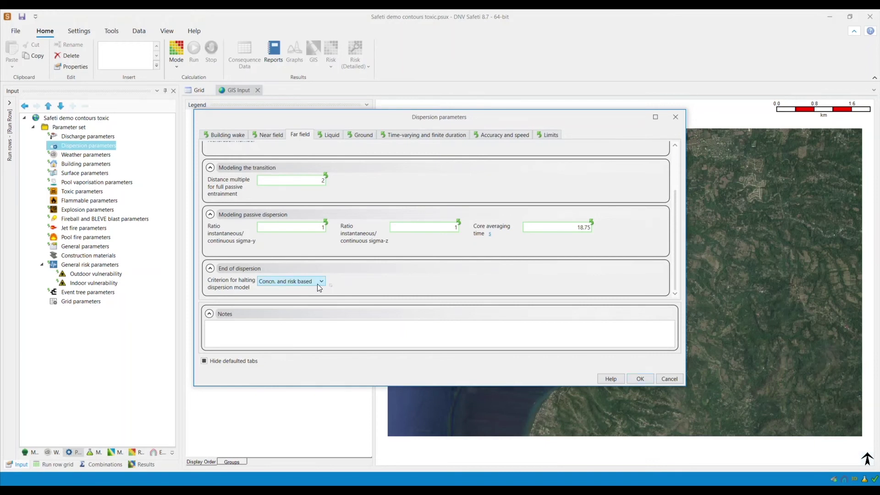
{"action": "left_click", "coordinate": [318, 285]}
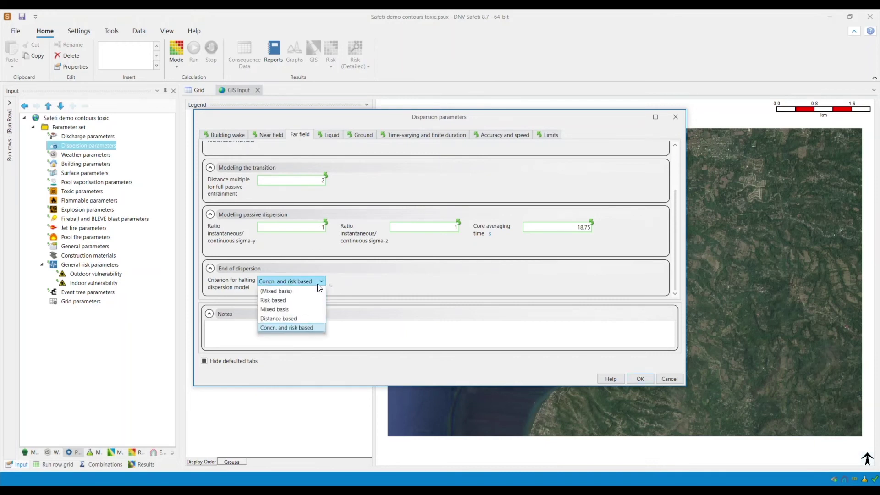
{"action": "left_click", "coordinate": [312, 329]}
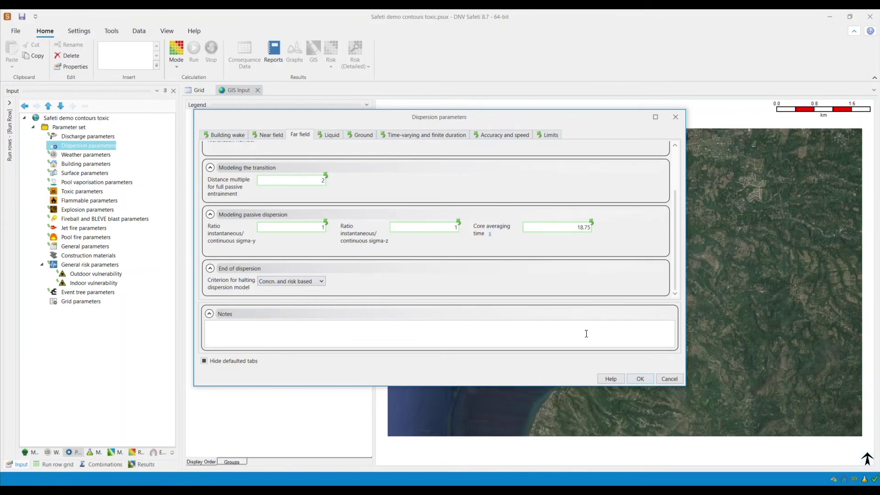
{"action": "left_click", "coordinate": [641, 379]}
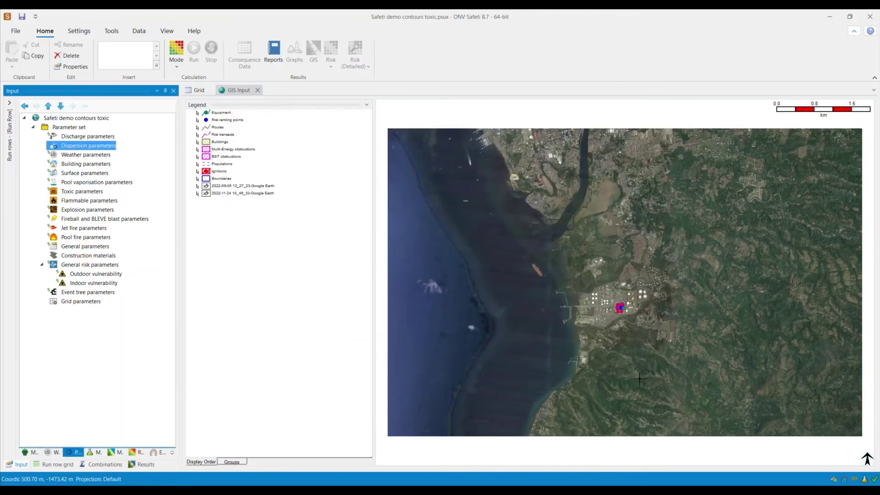
Step: Open the Outdoor vulnerability properties from the Risk inputs' personnel vulnerabilities
{"action": "left_click", "coordinate": [153, 451]}
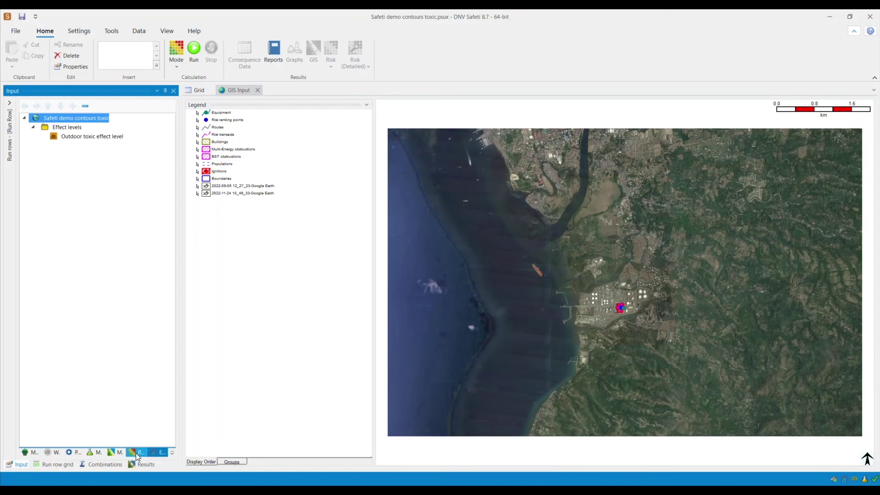
{"action": "left_click", "coordinate": [135, 453]}
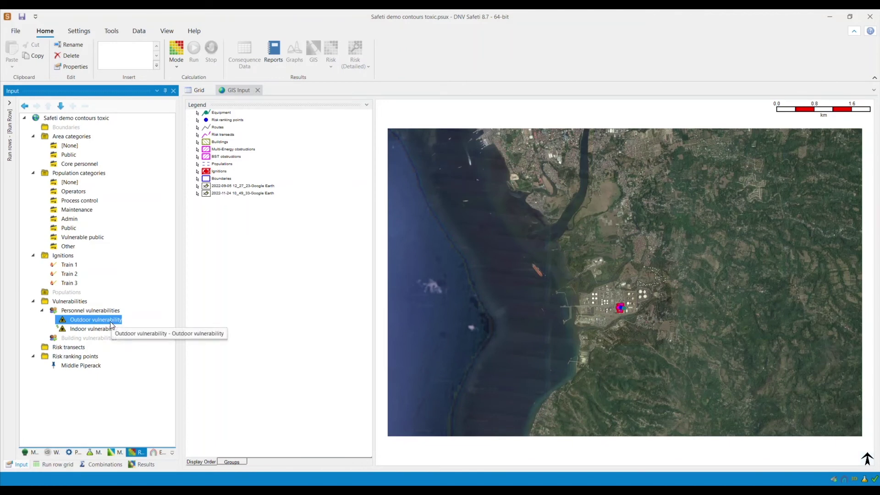
{"action": "right_click", "coordinate": [103, 338]}
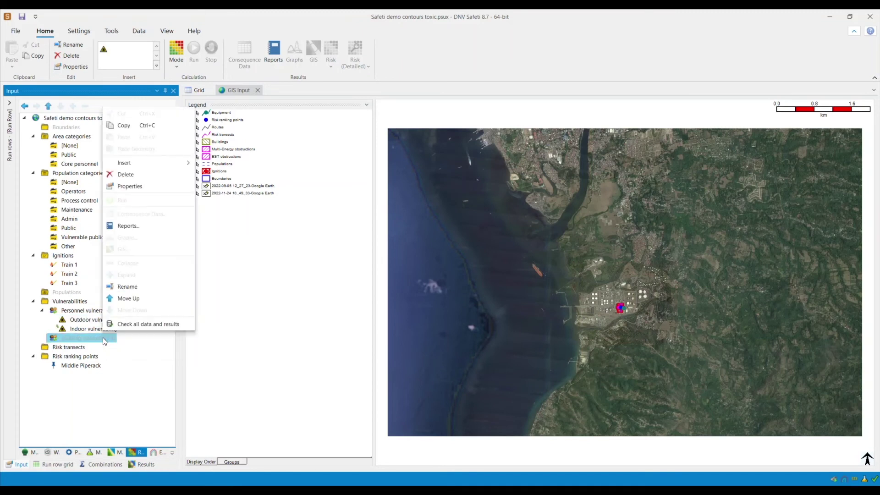
{"action": "mouse_move", "coordinate": [184, 160]}
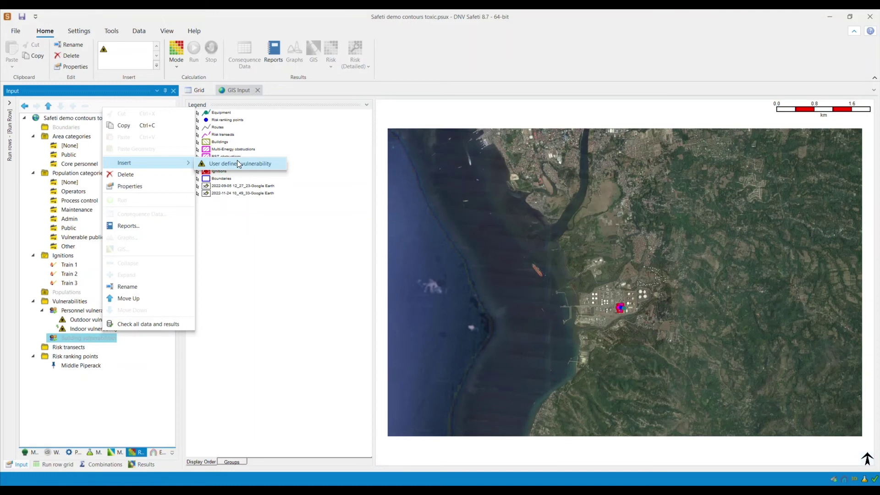
{"action": "left_click", "coordinate": [90, 328]}
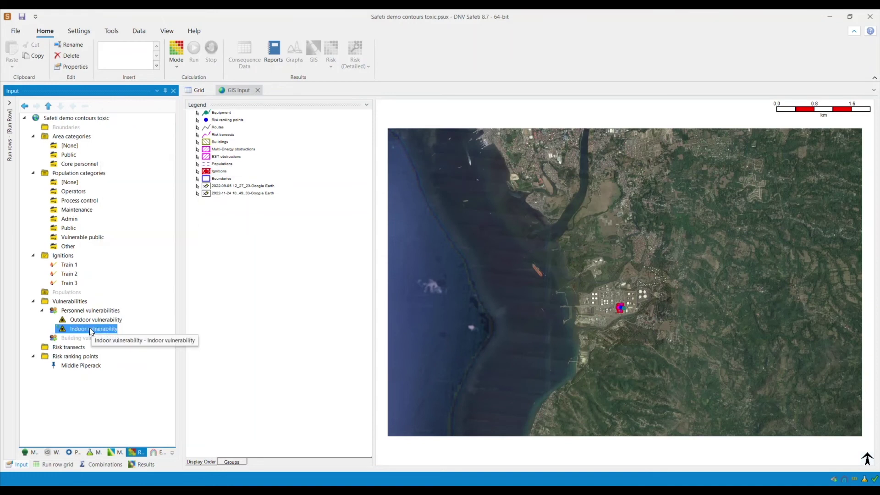
{"action": "double_click", "coordinate": [93, 317]}
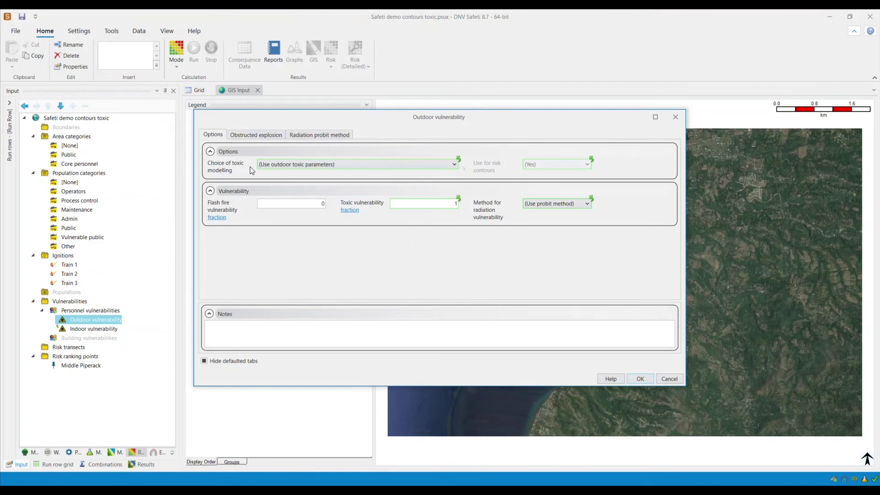
Step: Keep outdoor toxic parameters for toxic modelling and review the explosion and radiation probit tabs
{"action": "left_click", "coordinate": [288, 168]}
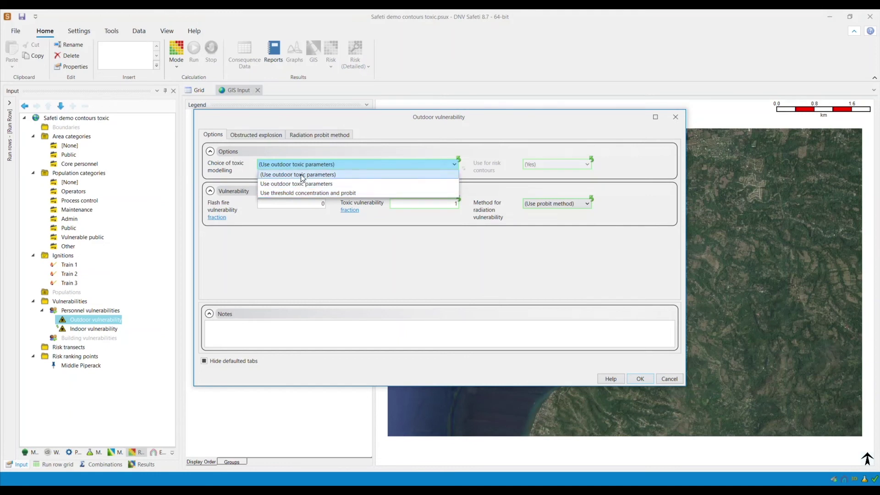
{"action": "left_click", "coordinate": [301, 174]}
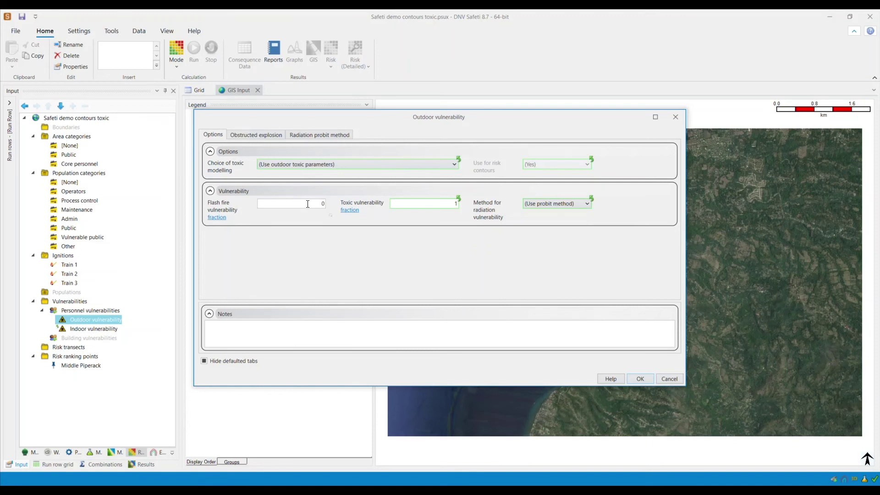
{"action": "left_click", "coordinate": [256, 136]}
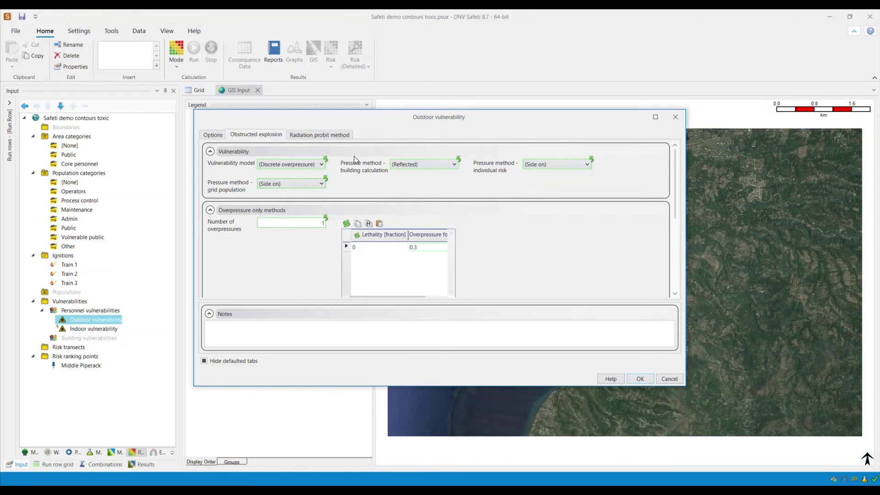
{"action": "left_click", "coordinate": [339, 136]}
{"action": "scroll", "coordinate": [324, 200], "scroll_direction": "down", "scroll_amount": 3}
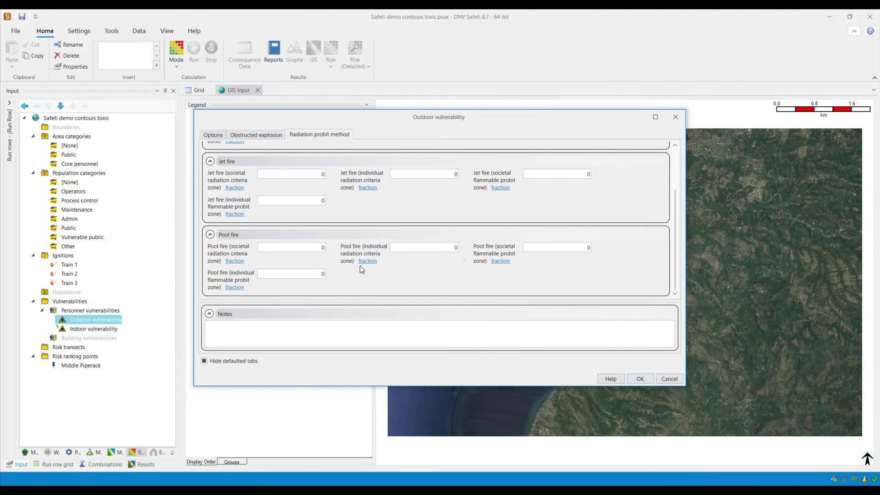
{"action": "left_click", "coordinate": [220, 136]}
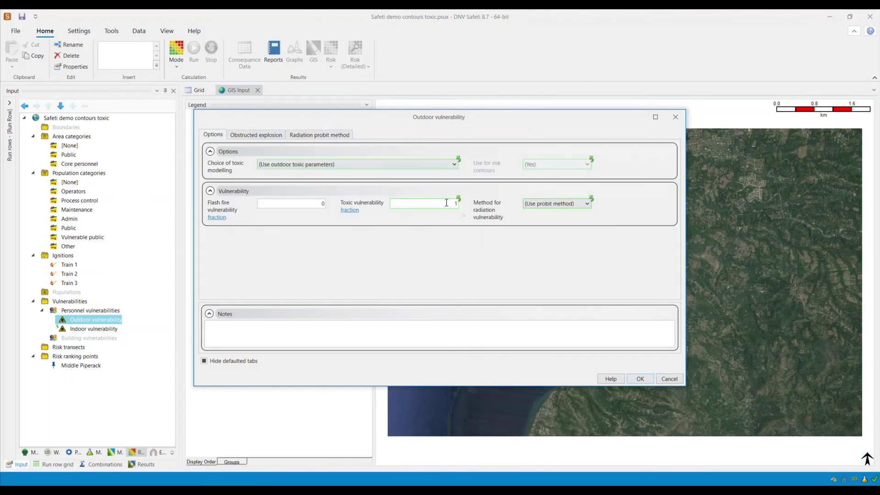
Step: Close the Outdoor vulnerability settings, select All Run Rows, and run the Risk calculation
{"action": "left_click", "coordinate": [649, 379]}
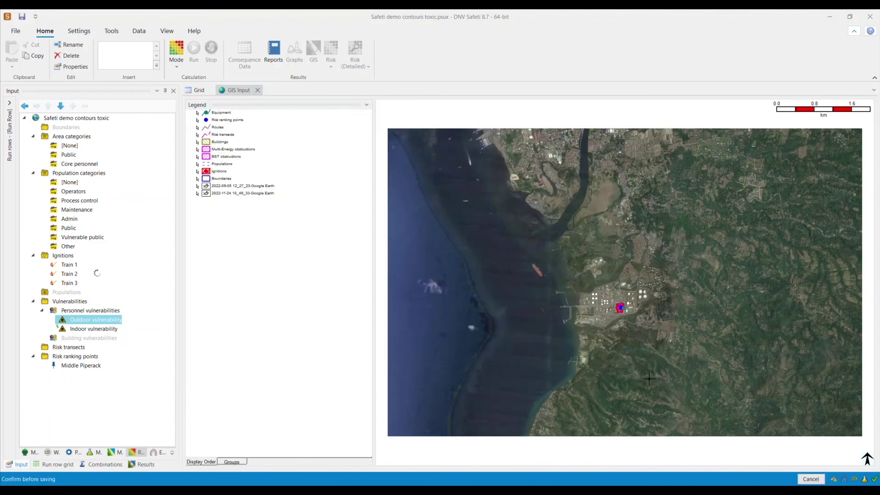
{"action": "left_click", "coordinate": [316, 298]}
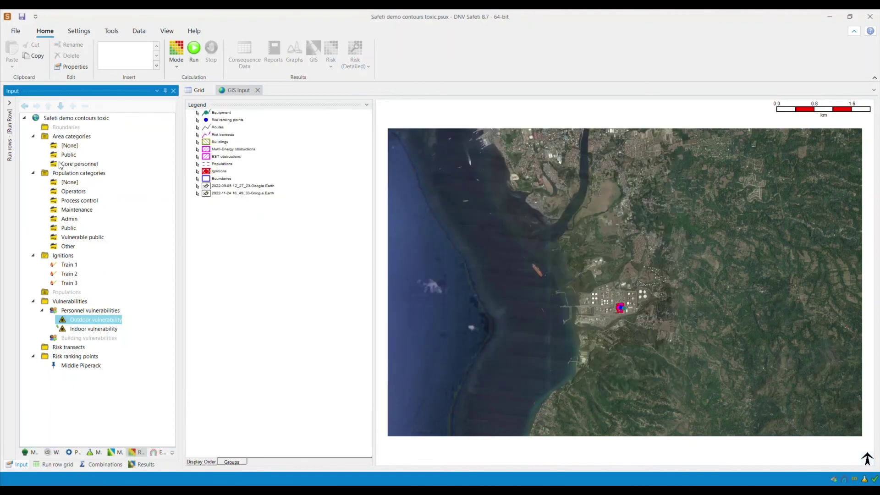
{"action": "left_click", "coordinate": [9, 103]}
{"action": "left_click", "coordinate": [64, 104]}
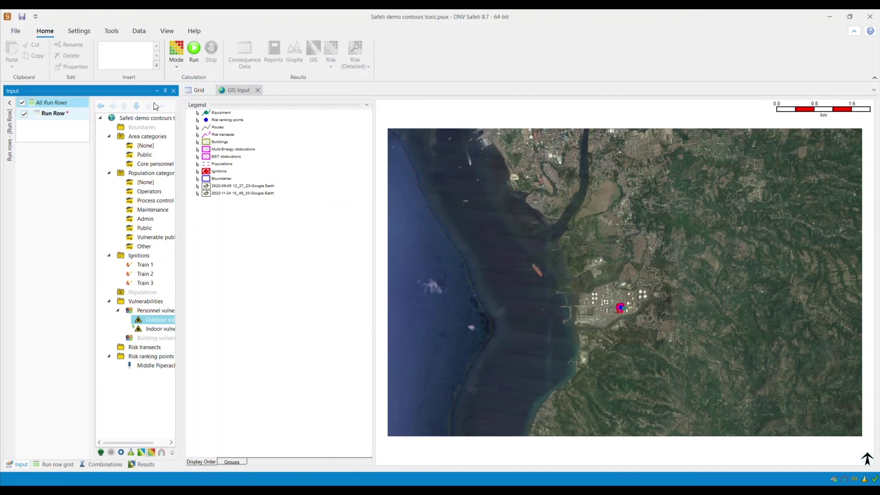
{"action": "left_click", "coordinate": [176, 64]}
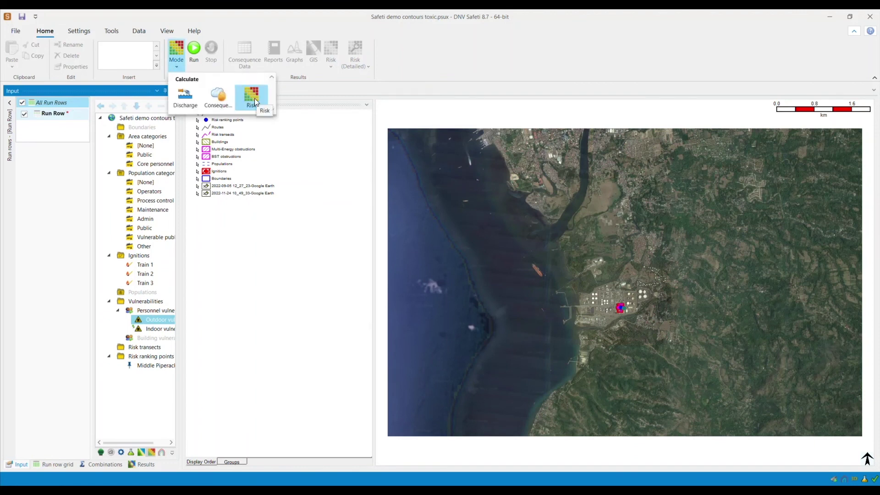
{"action": "left_click", "coordinate": [194, 51]}
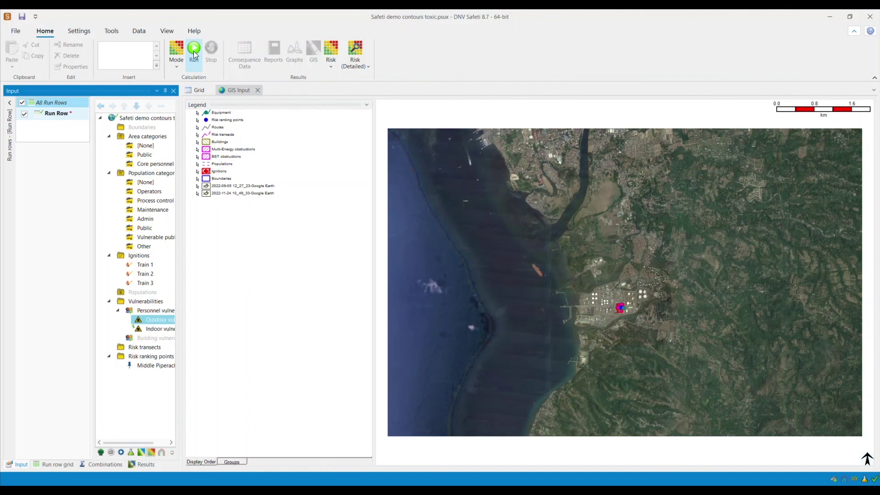
Step: Draw multi-level individual risk contours for Outdoor vulnerability, 0.001 to 1E-09 /AvgeYear
{"action": "left_click", "coordinate": [331, 66]}
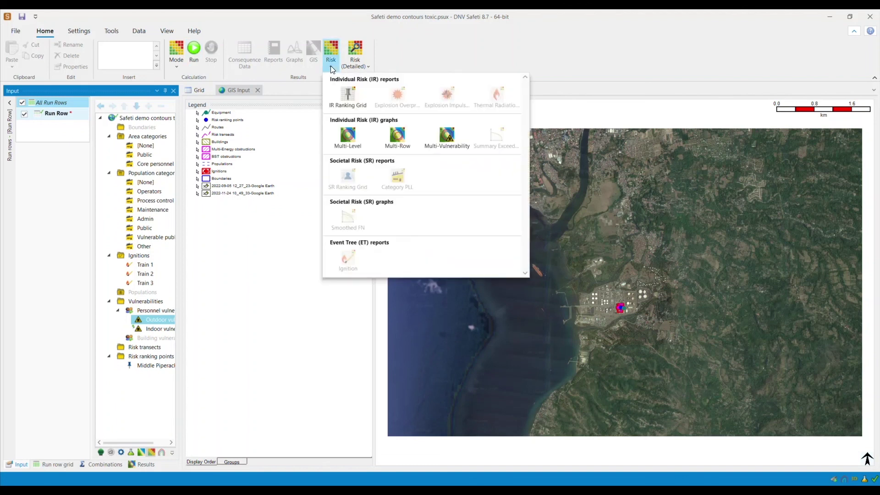
{"action": "left_click", "coordinate": [363, 141]}
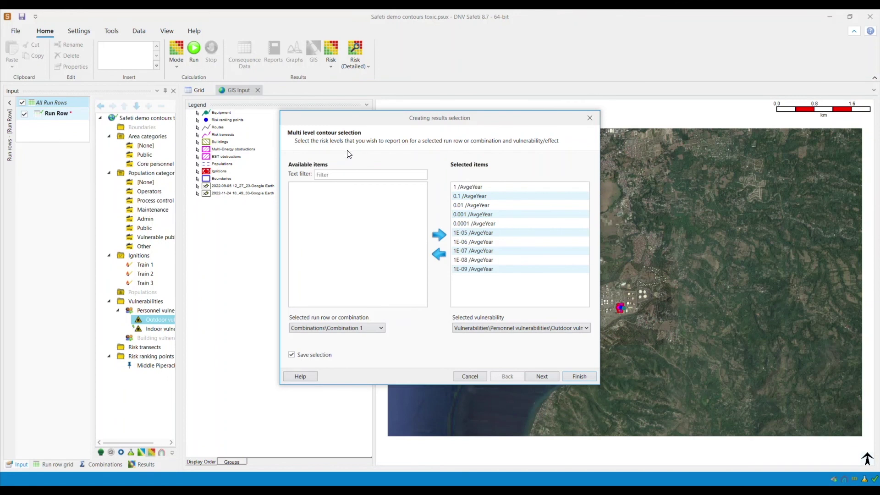
{"action": "left_click", "coordinate": [513, 328]}
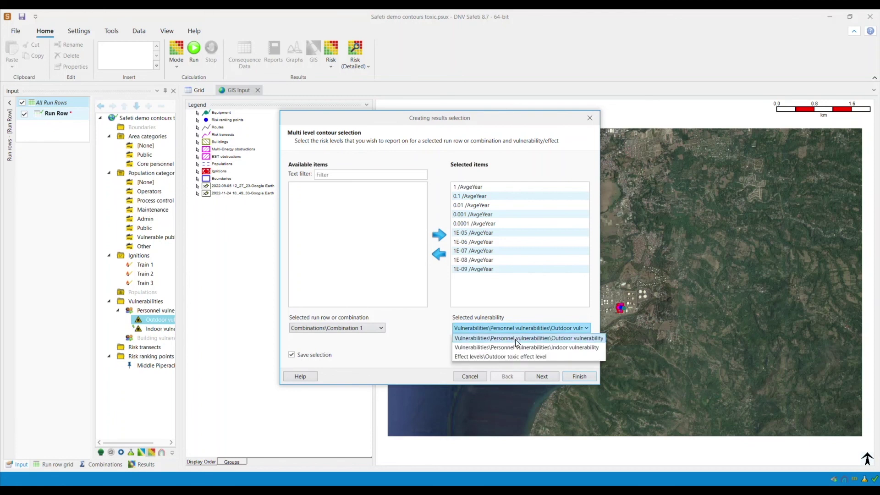
{"action": "left_click", "coordinate": [517, 343]}
{"action": "left_click", "coordinate": [579, 378]}
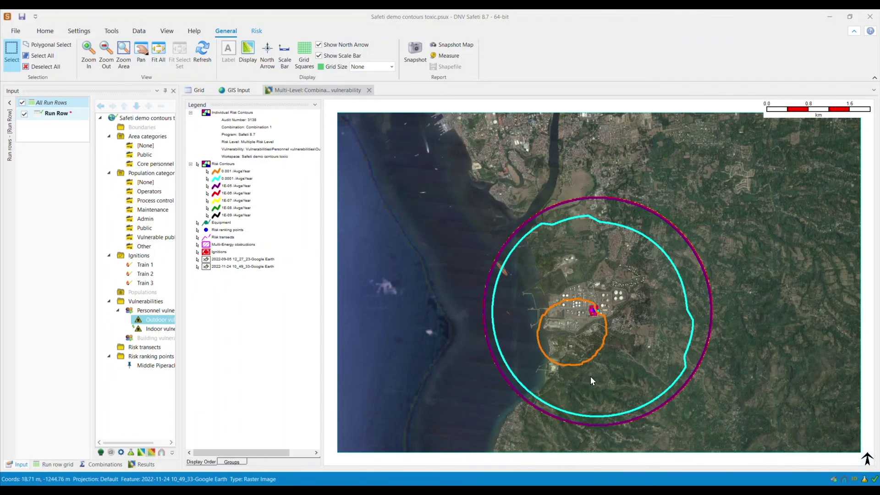
Step: Zoom in on the plant to inspect the innermost risk contour around the process area
{"action": "scroll", "coordinate": [615, 374], "scroll_direction": "up", "scroll_amount": 2}
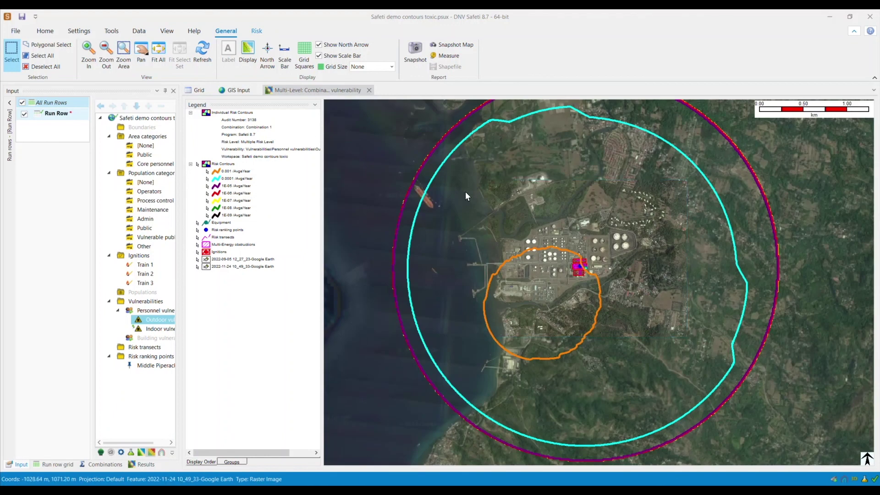